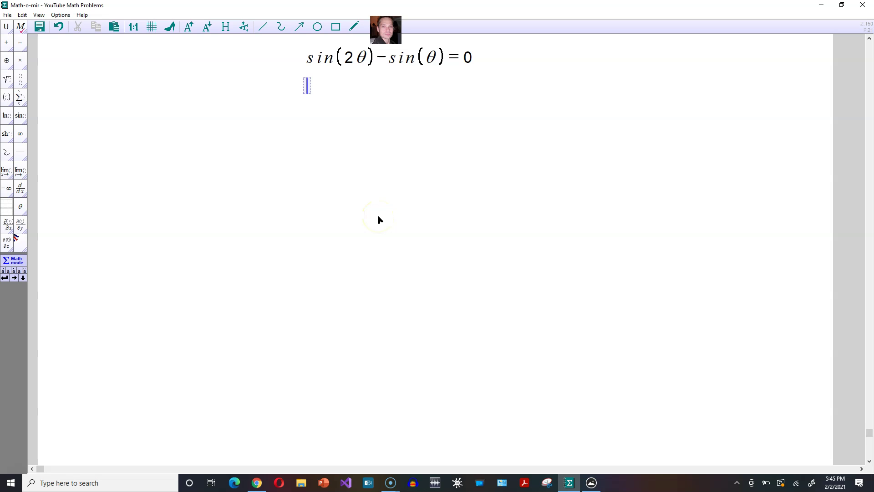
Write 2sin(θ)cos(θ)−sin(θ)=0, then factor it into sin(θ)[2cos(θ)−1]=0, inserting ·1 after sin(θ)
text(sin(θ)cos)
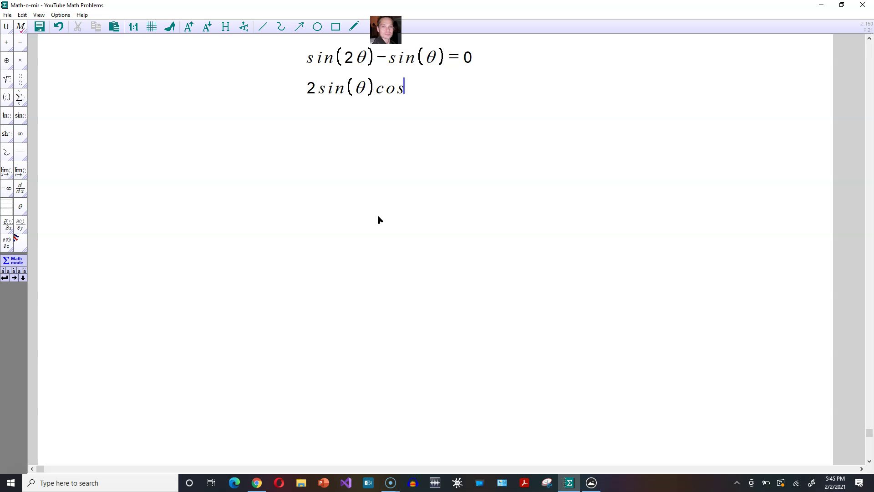
text((θ)-sin(θ))
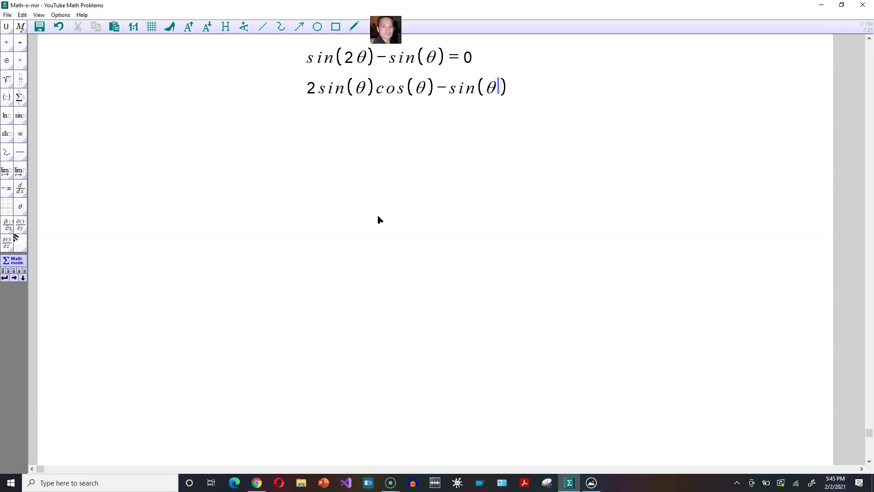
text(=0)
key(Return)
text(sin(th)[)
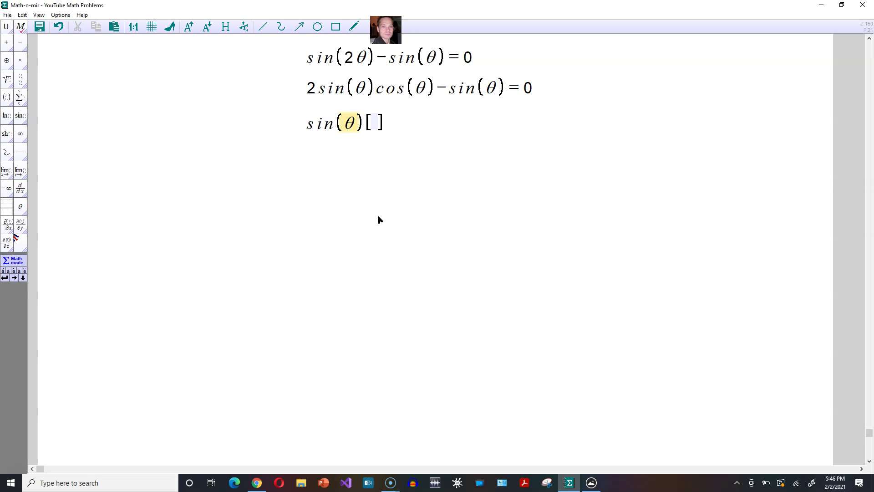
text(2cos(th)
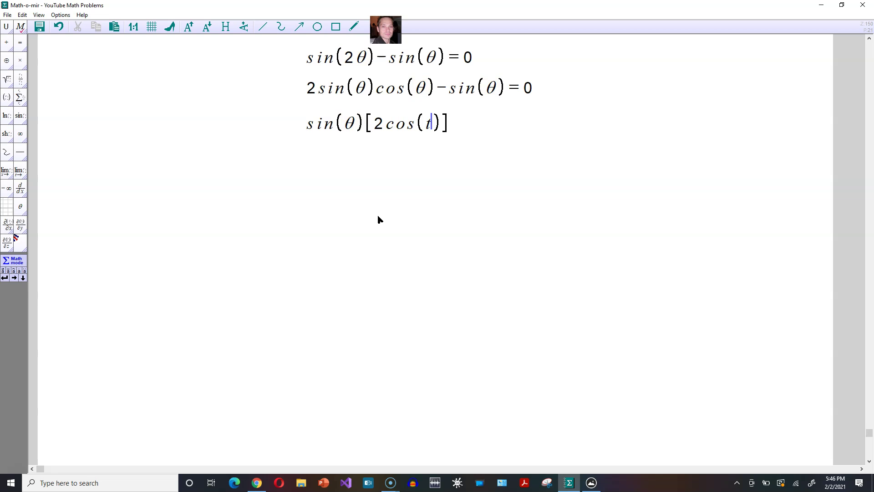
text()-1)
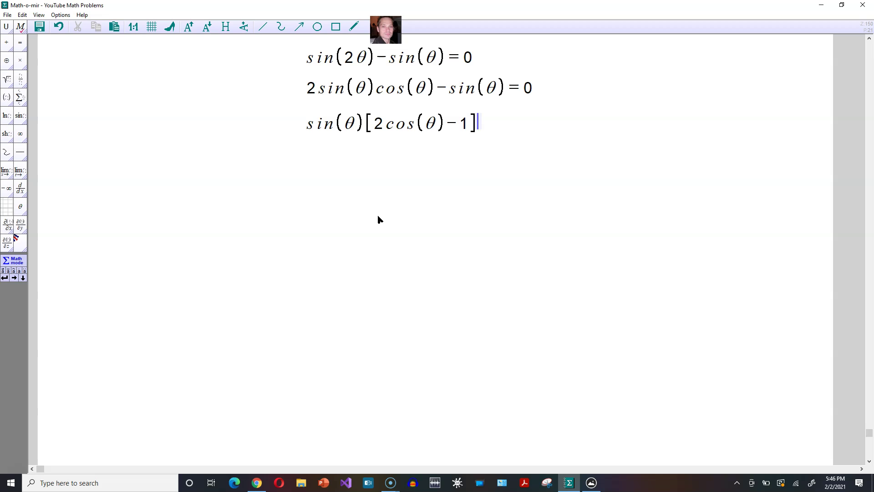
key(Up)
key(Right)
key(Right)
key(Right)
text(*1)
key(Down)
text(=0)
click(61, 168)
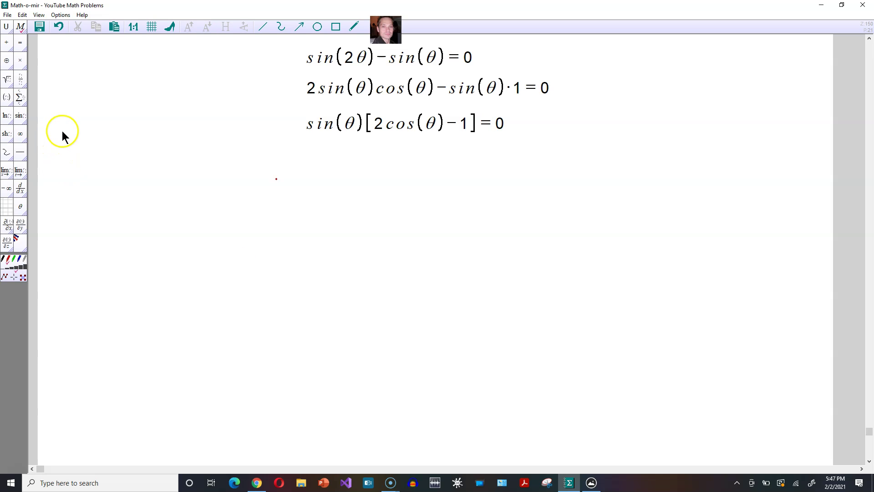
Write sin(θ)=0 at the left, place a unit circle picture below it, and box (1,0) in red
click(74, 130)
text(sin(theta)
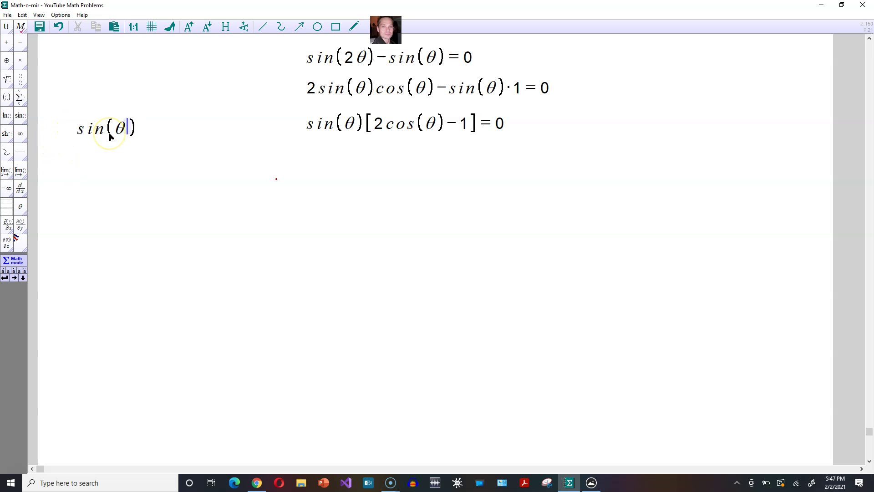
text(=0)
click(104, 141)
mouse_move(16, 237)
mouse_down()
mouse_move(27, 230)
mouse_move(28, 238)
mouse_move(273, 302)
mouse_move(291, 398)
mouse_move(272, 387)
mouse_up()
click(340, 27)
drag(220, 272, 261, 291)
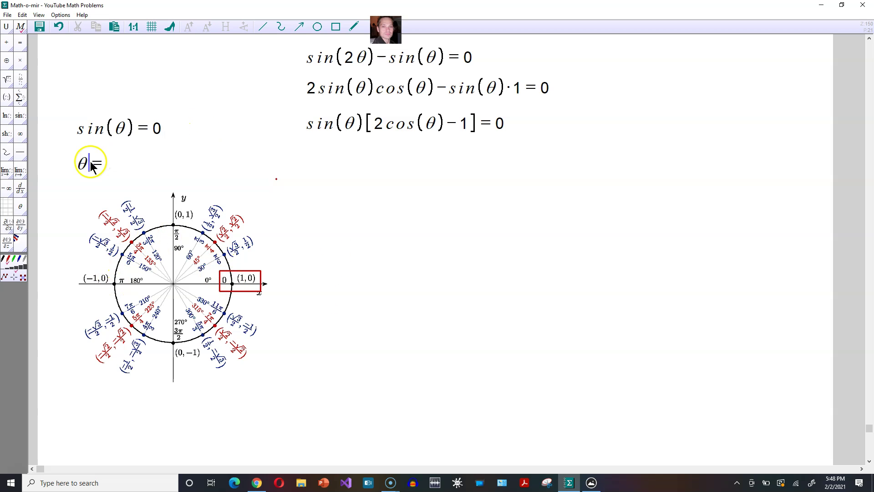
Write θ=0+k·2π and θ=π+k·2π, box (−1,0) in red, and draw red rotation arrows
click(108, 164)
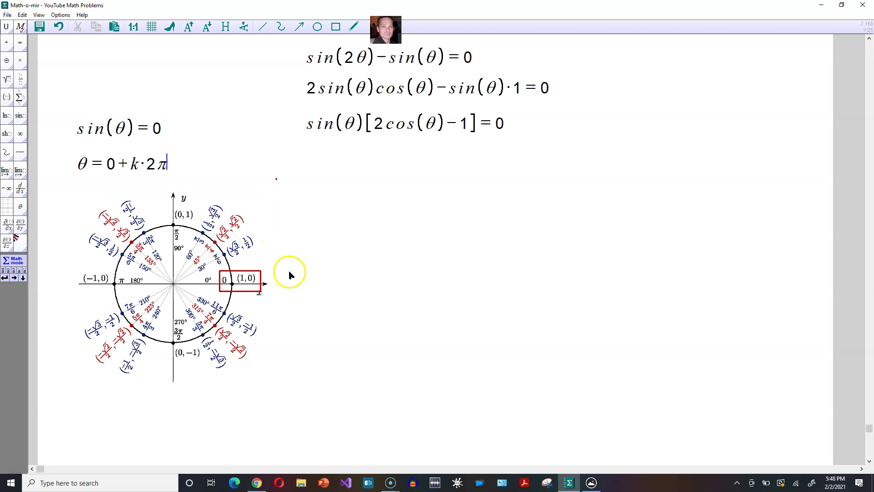
click(284, 28)
drag(257, 258, 248, 219)
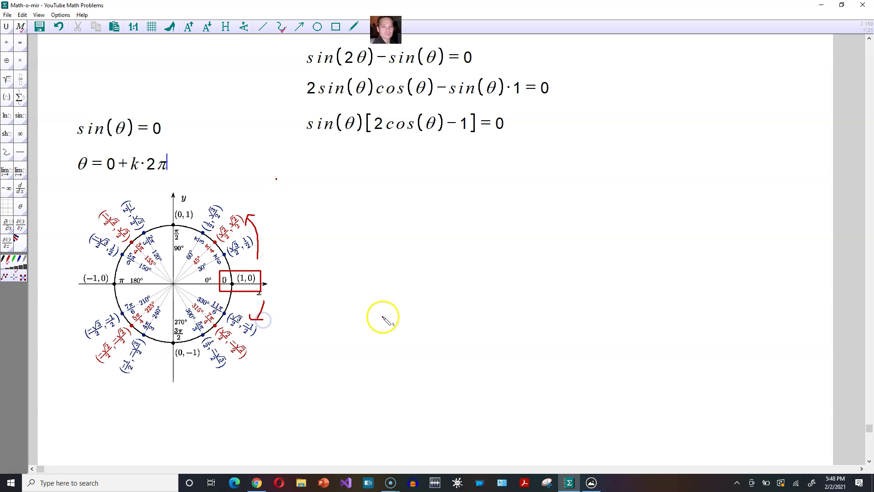
mouse_move(83, 272)
mouse_down()
mouse_move(96, 285)
mouse_move(127, 288)
mouse_up()
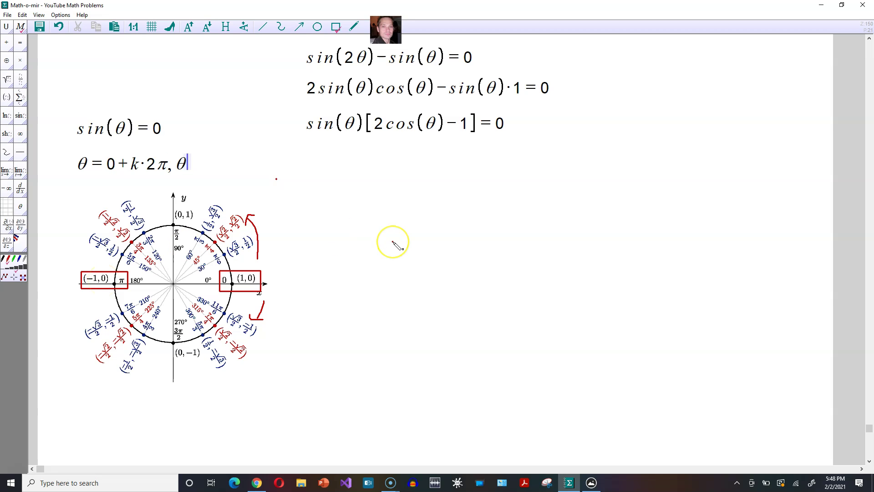
text(=π+k·2π)
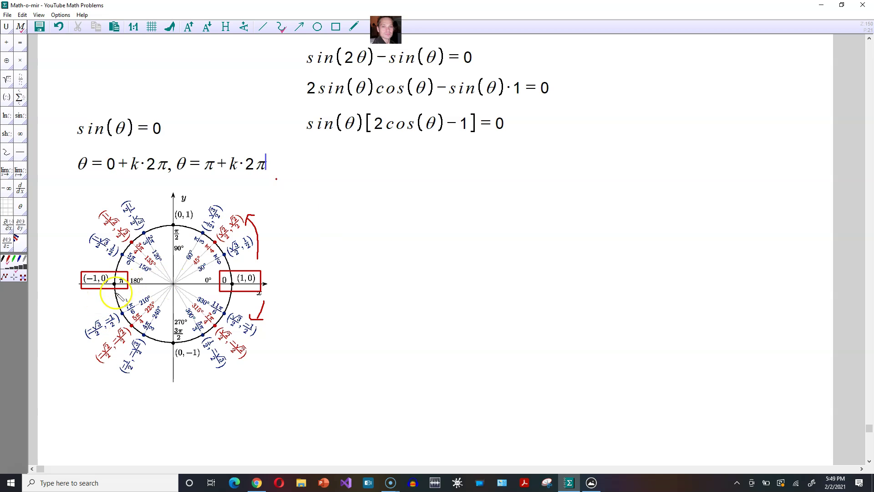
drag(101, 295, 106, 309)
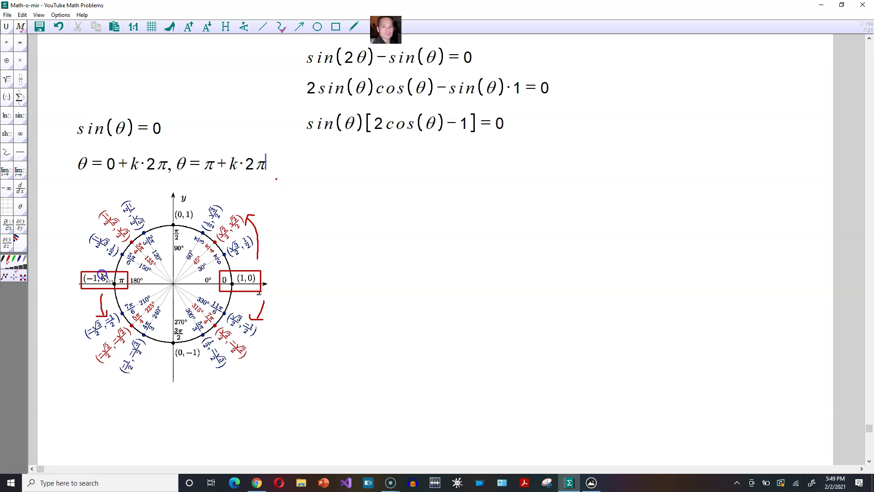
drag(106, 258, 108, 261)
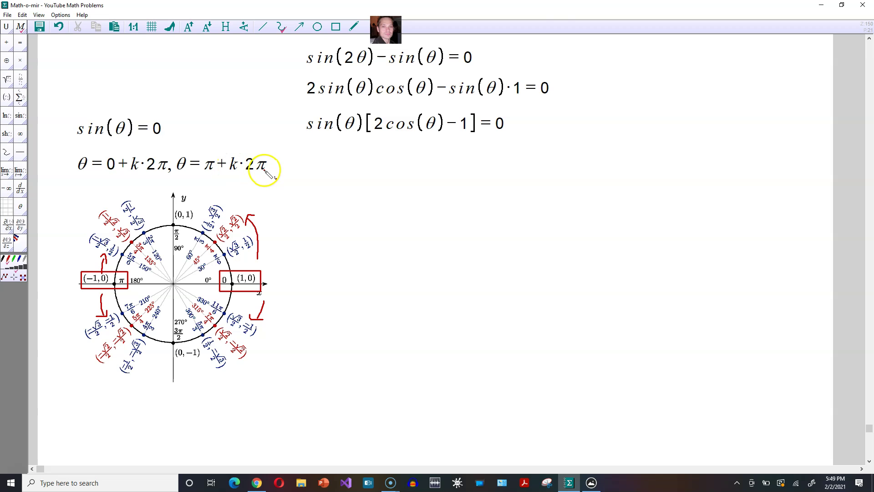
click(407, 158)
Write 2cos(θ)−1=0, 2cos(θ)=1 and cos(θ)=1/2, then paste a second unit circle at right
text(2cos(θ)-1=0)
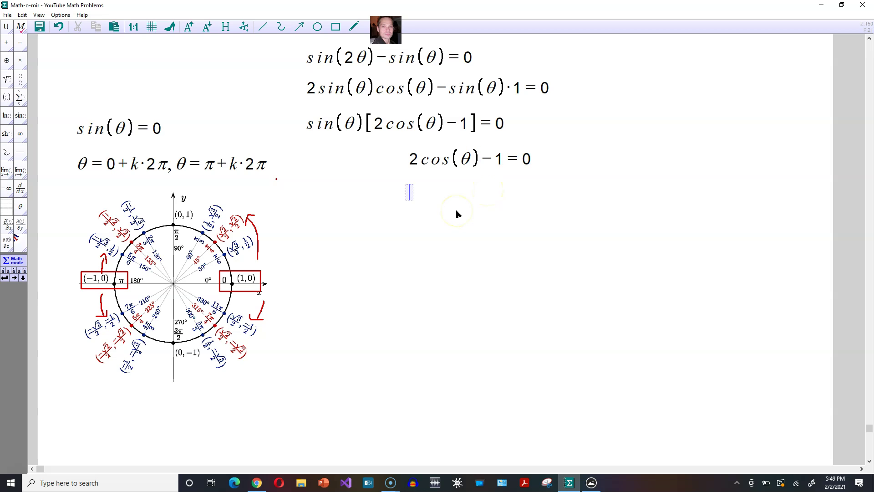
text( 2cos(θ))
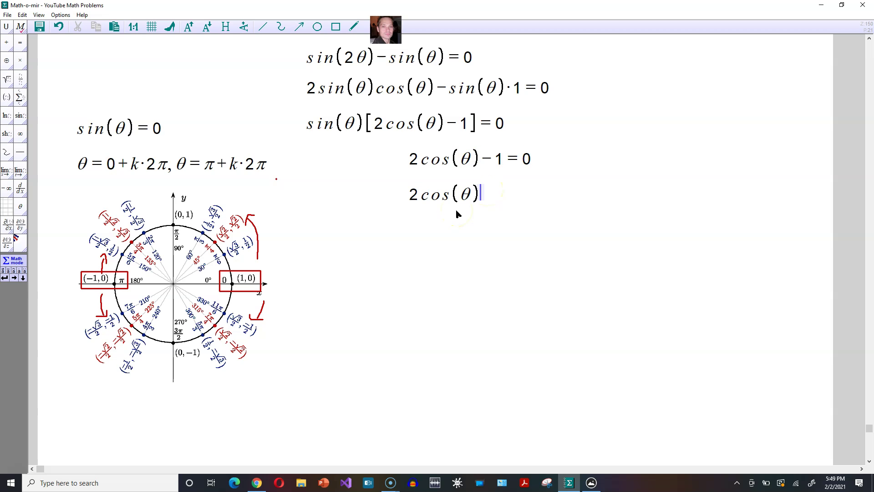
text(=1 cos(θ))
text(=1/2)
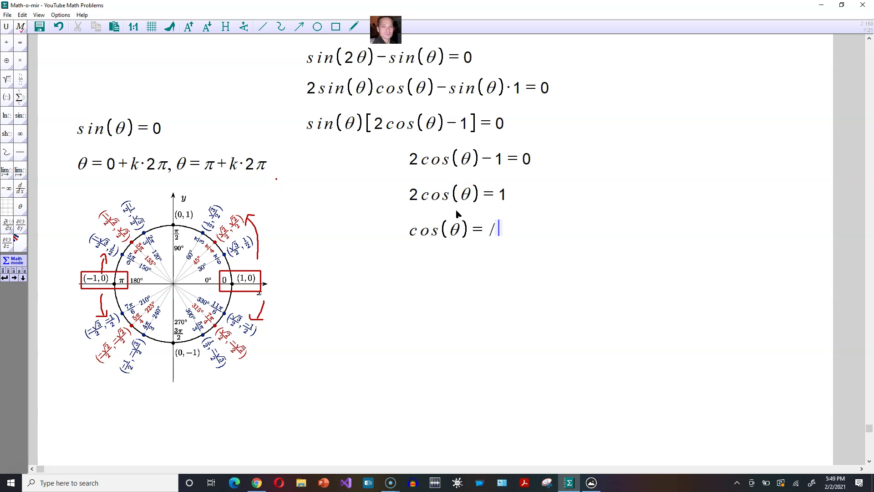
key(Return)
key(ctrl+v)
click(763, 382)
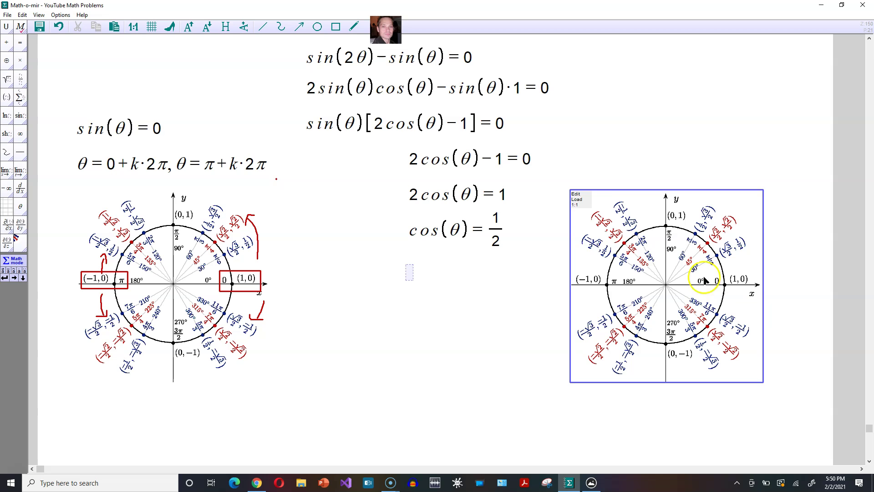
Circle the π/3 point's label in red on the right unit circle
click(318, 27)
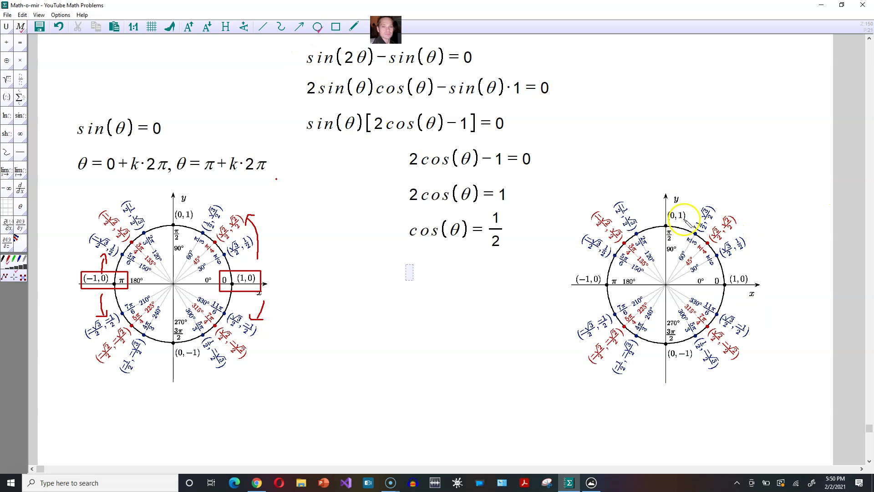
drag(690, 214, 715, 261)
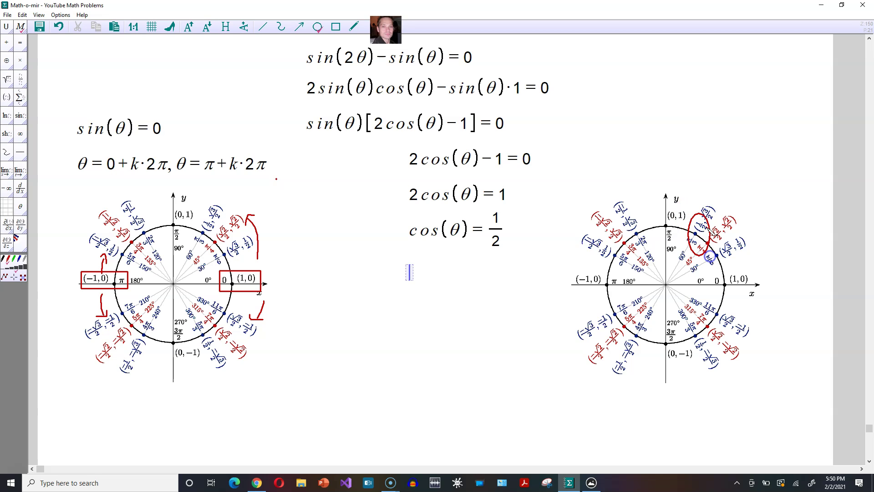
drag(678, 228, 708, 258)
click(413, 269)
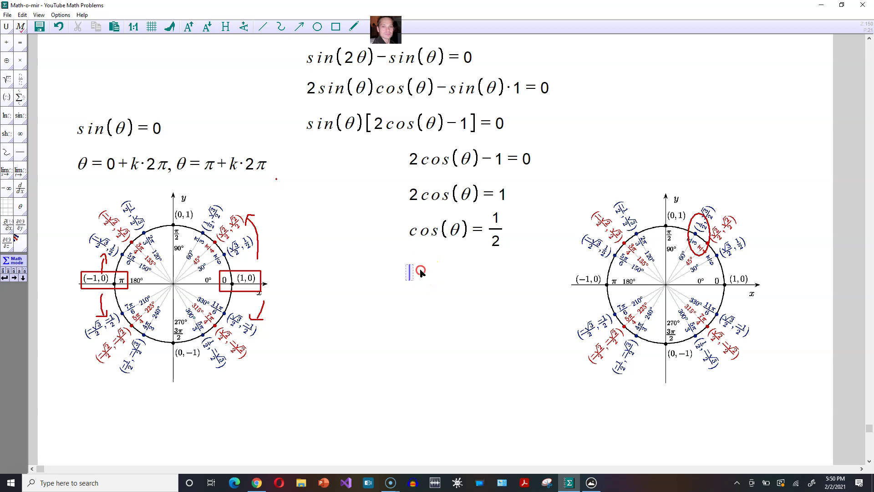
Write the solution θ = π/3 + k·2π below cos(θ) = 1/2
click(412, 268)
text(θ=)
key(shift+Left)
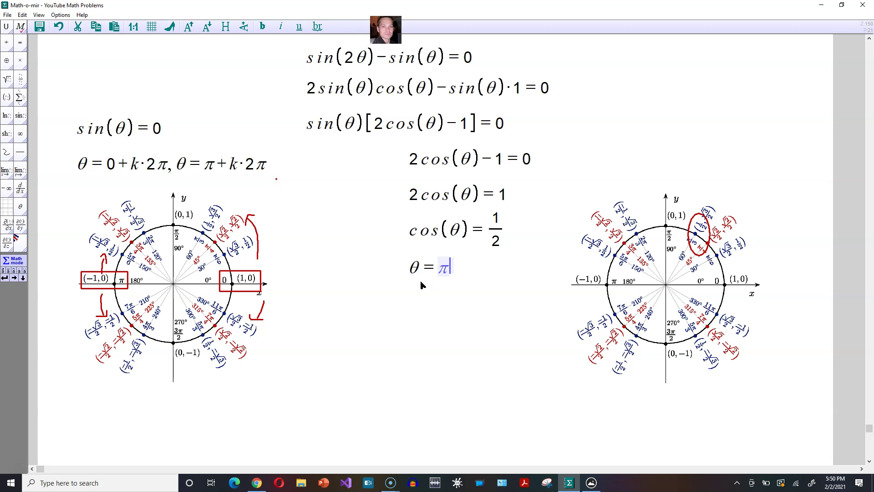
text(/3+k·2π)
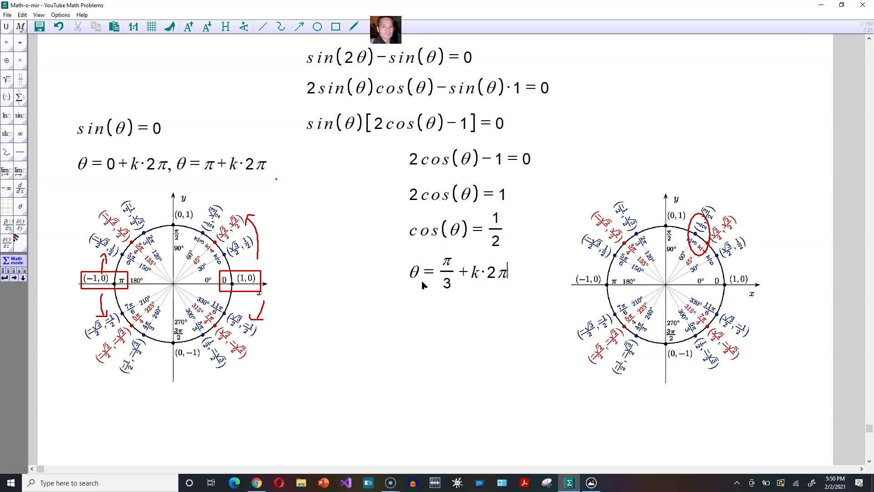
key(Return)
click(336, 26)
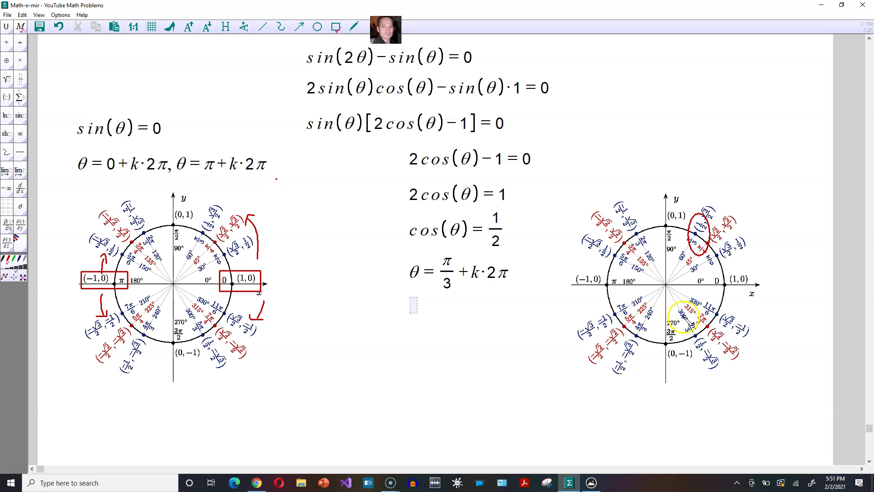
Box the 5π/3 (300°) point in red and write θ = 5π/3 + k·2π below
drag(681, 311, 709, 352)
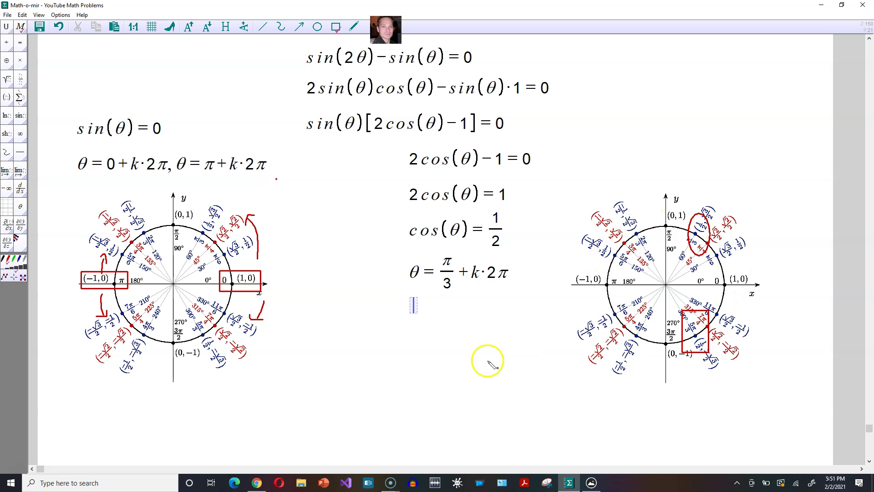
click(415, 307)
text(θ=5π/3)
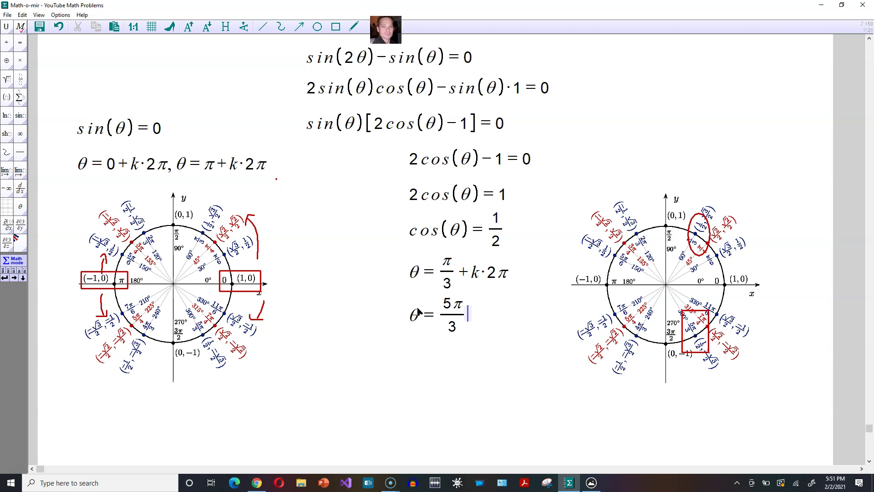
text(+k·2π)
click(282, 32)
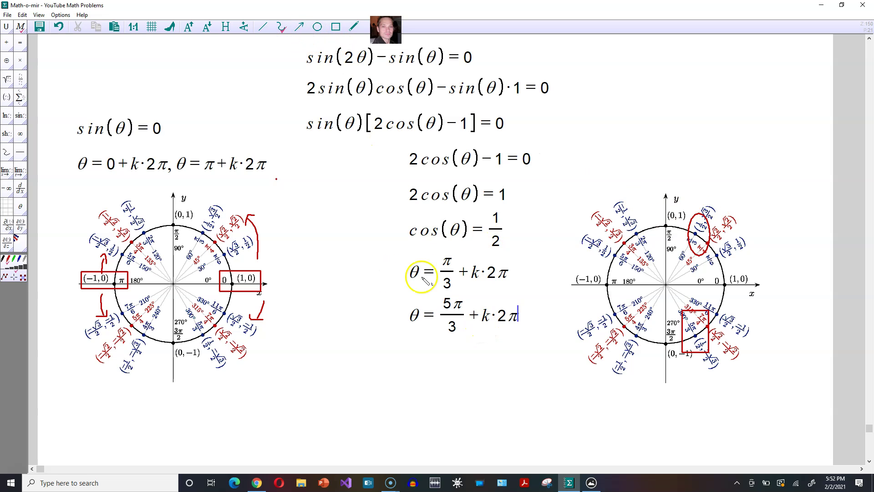
Draw red arrows near the top of the right unit circle around the π/3 point
drag(698, 206, 668, 201)
drag(719, 214, 736, 226)
click(13, 258)
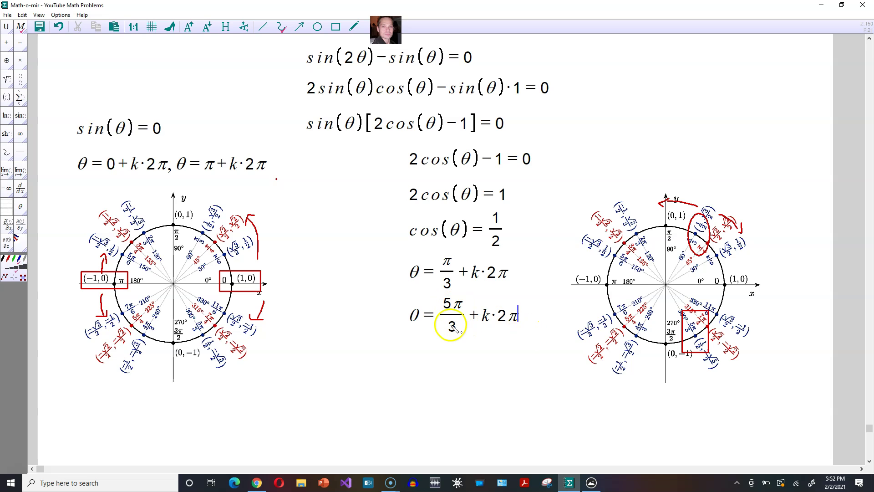
click(516, 315)
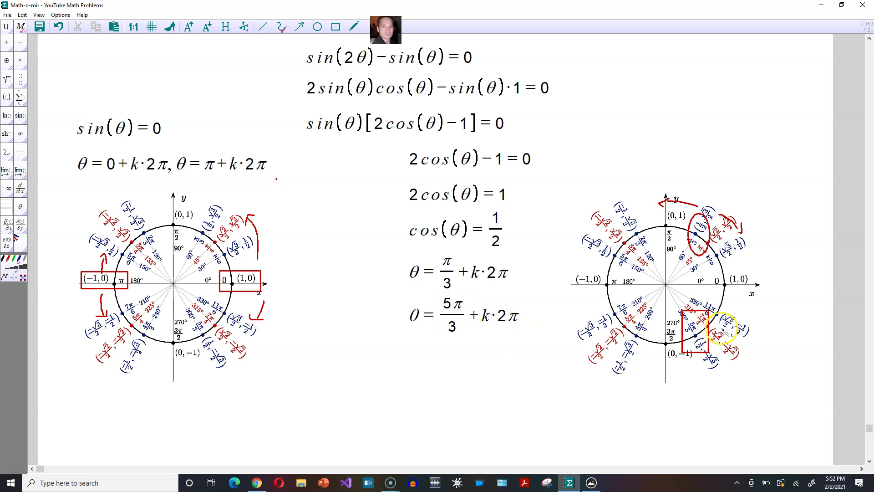
Draw blue rotation arrows around the lower-right of the circle beside the 5π/3 box
drag(754, 320, 754, 315)
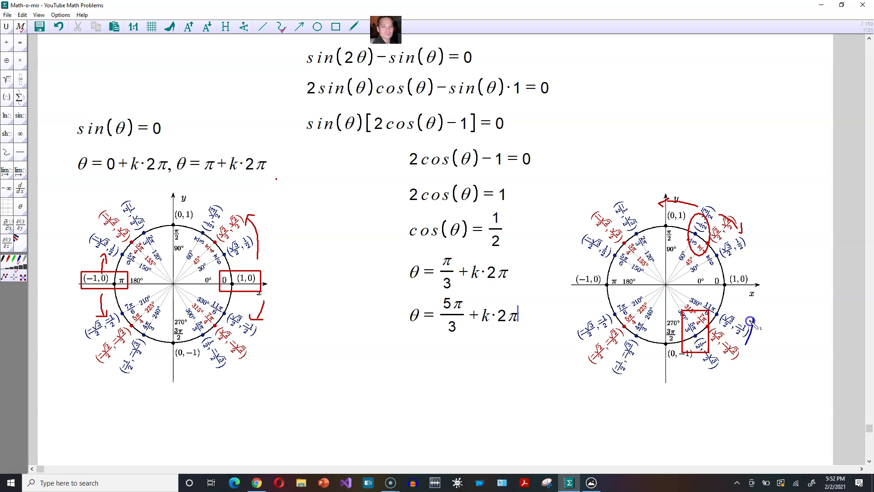
mouse_move(718, 371)
mouse_down()
mouse_move(678, 379)
mouse_move(696, 384)
mouse_up()
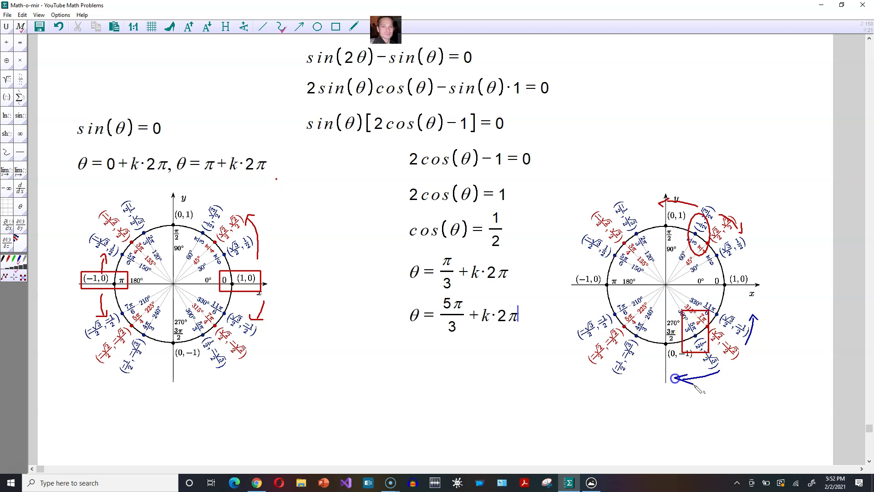
click(690, 378)
click(680, 375)
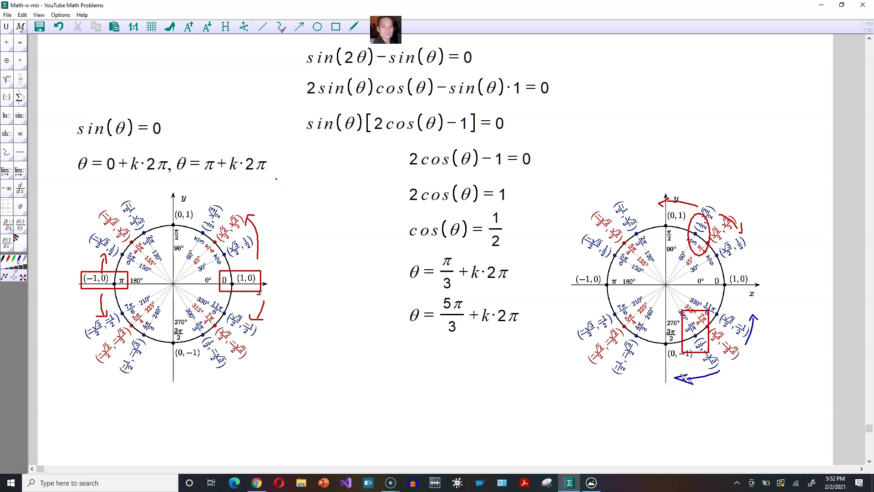